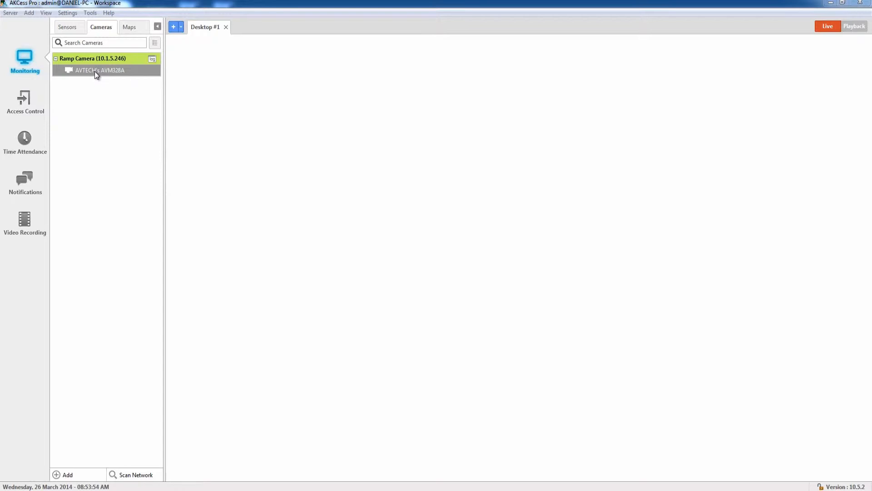
Step: Place the live view of the AVTECH's AVM328A camera in the upper right area of Desktop #1
left_click_drag(91, 69, 404, 80)
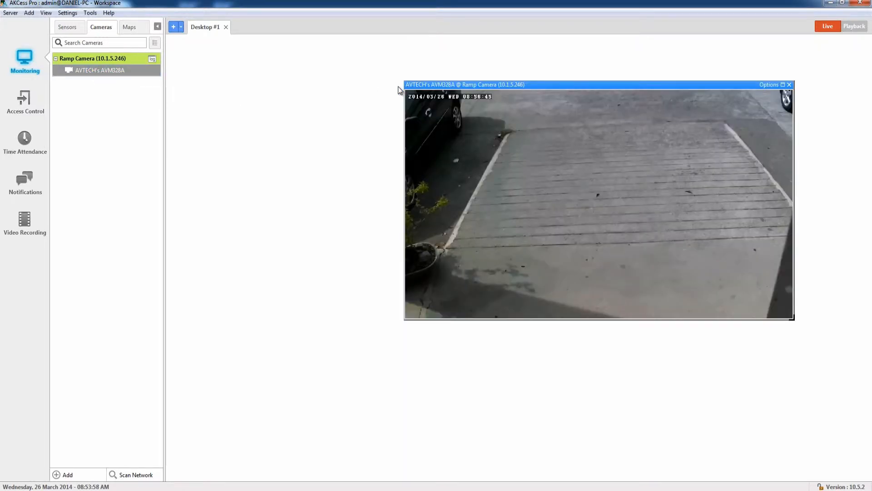
left_click_drag(591, 90, 621, 66)
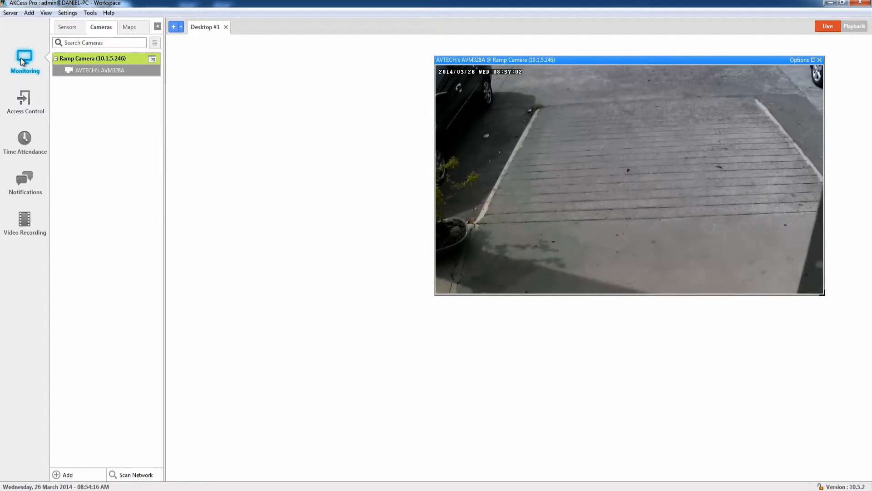
Step: Review the video recording section's policies summary, archive policies and recording policies
left_click(25, 224)
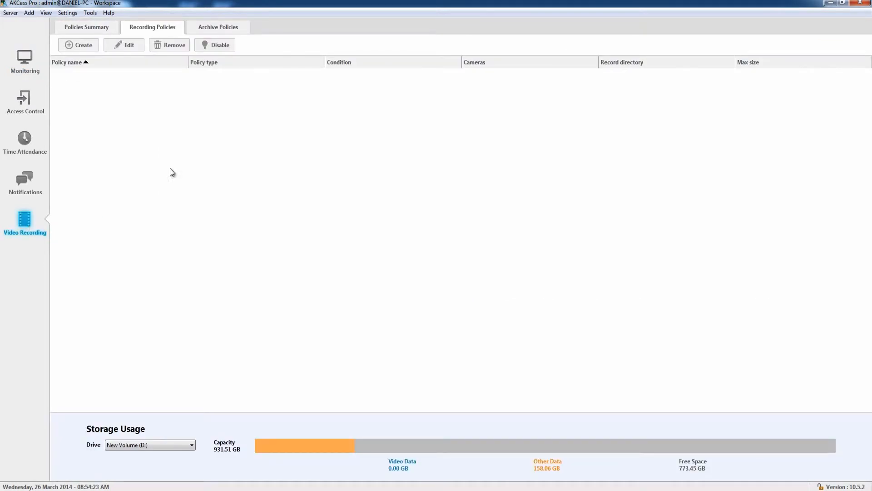
left_click(75, 28)
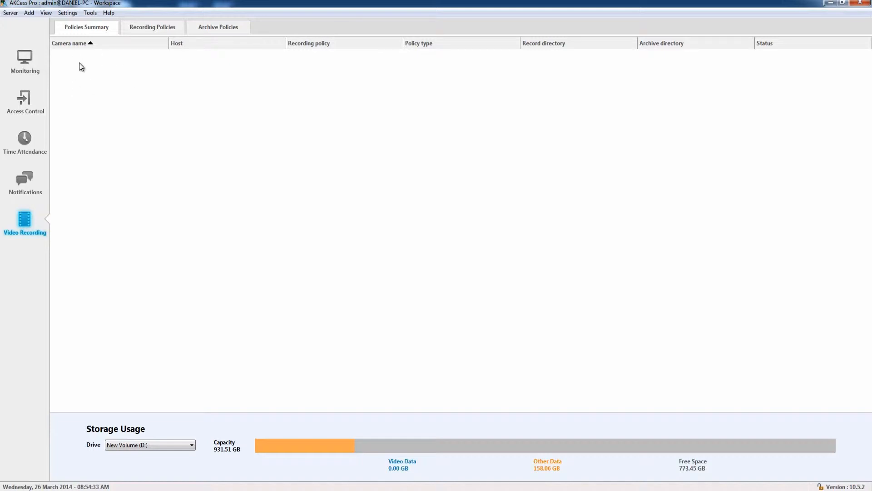
left_click(215, 27)
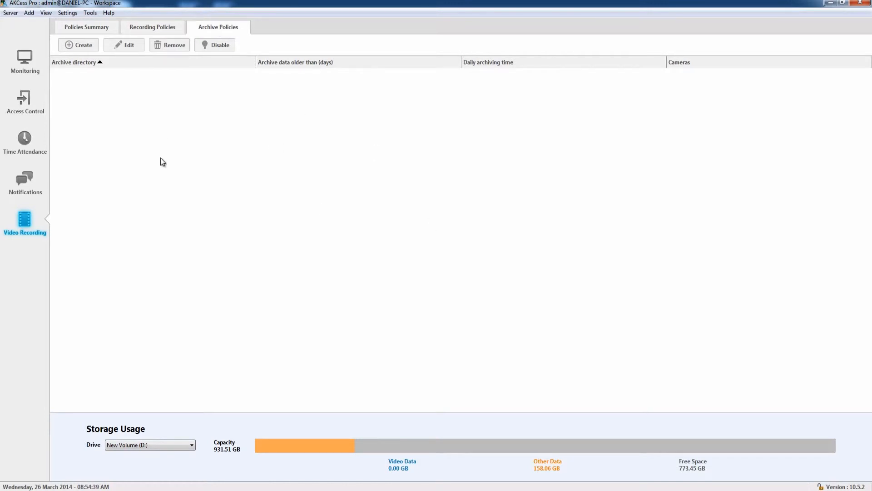
left_click(153, 27)
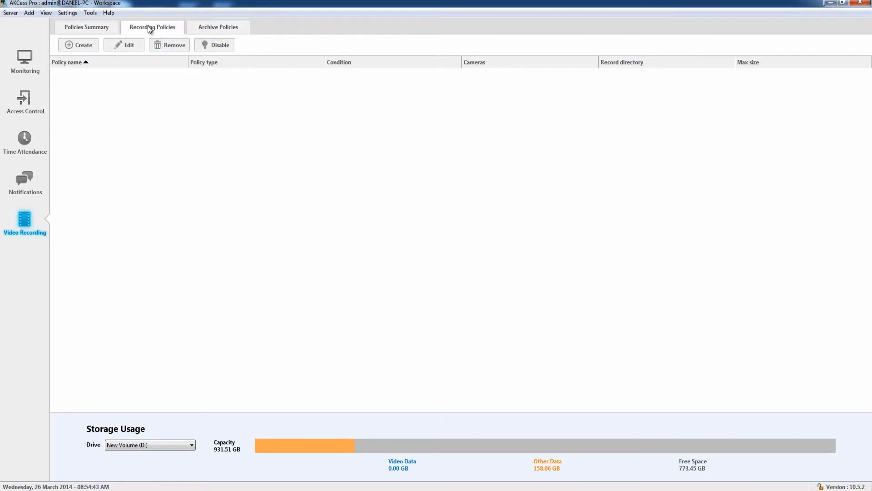
left_click(77, 46)
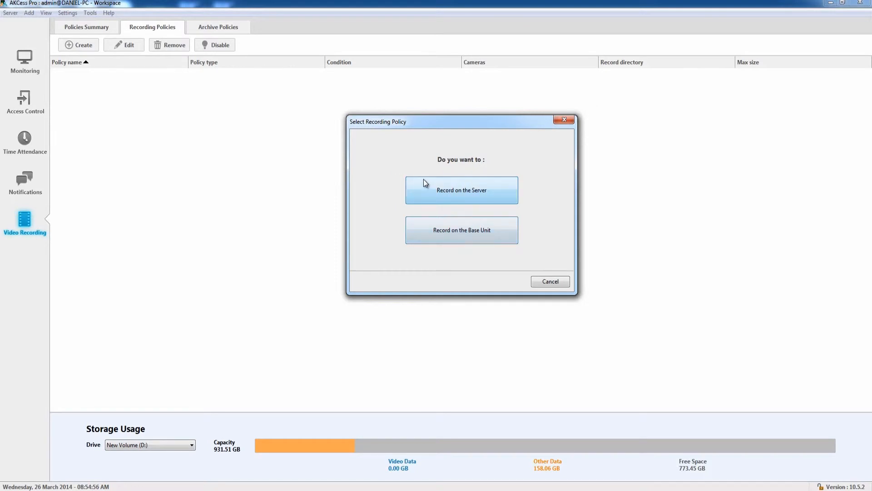
left_click(468, 193)
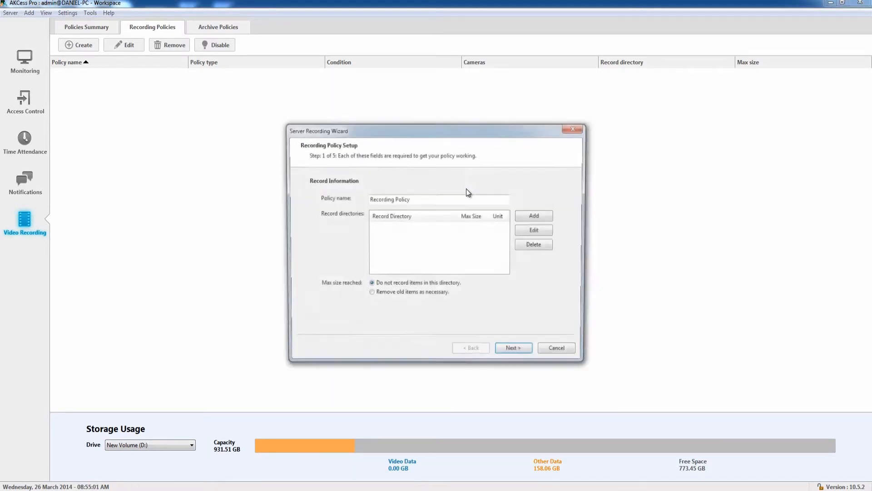
left_click_drag(455, 129, 517, 99)
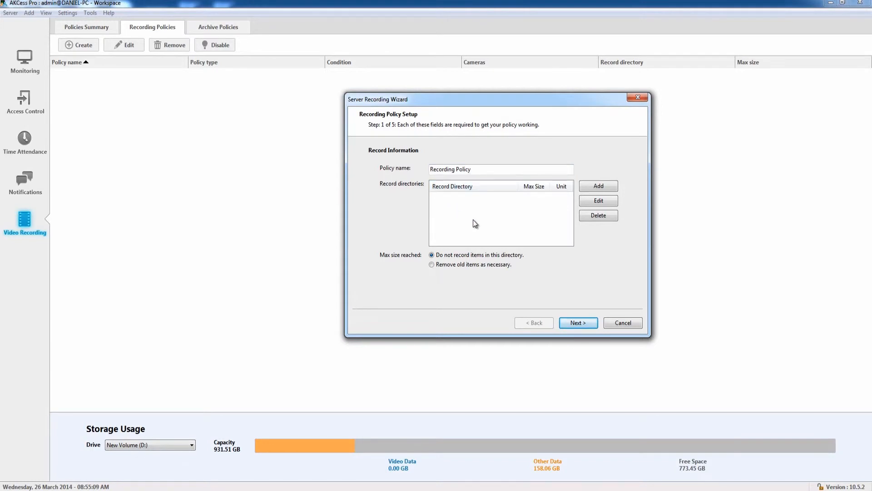
left_click_drag(487, 101, 500, 82)
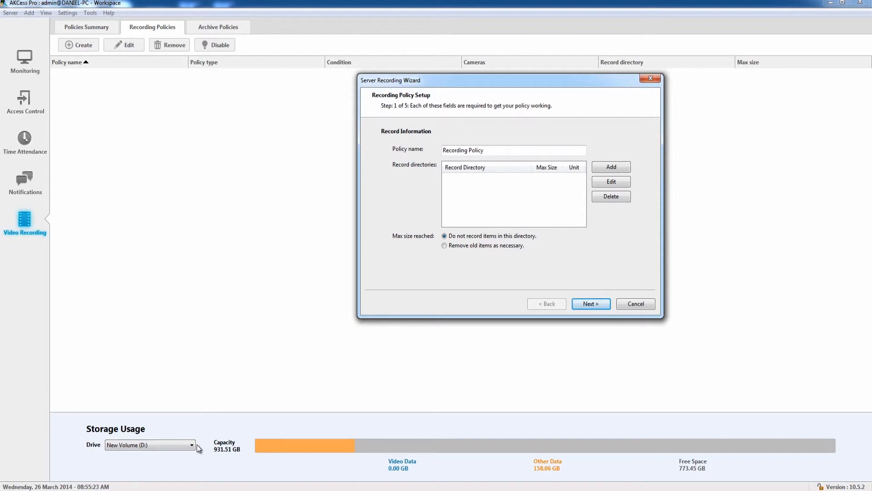
left_click(637, 303)
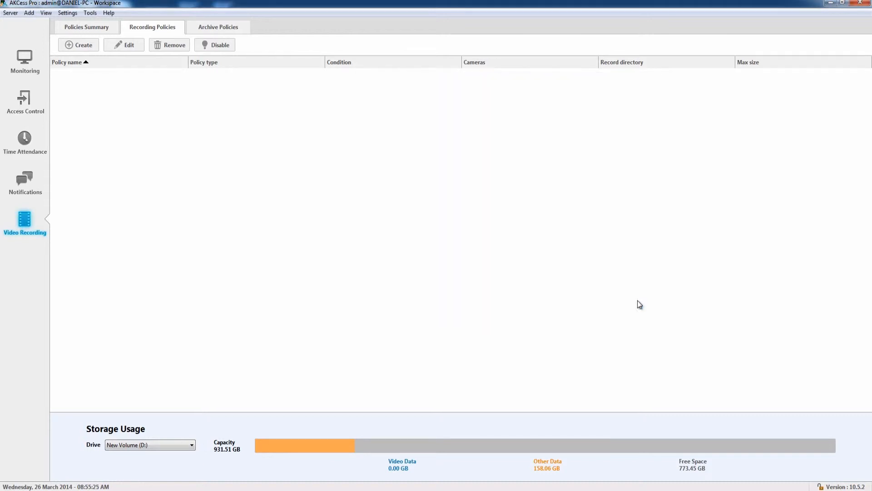
Step: Check the storage usage of Local Disk (C:), and return the storage display to New Volume (D:)
left_click(192, 445)
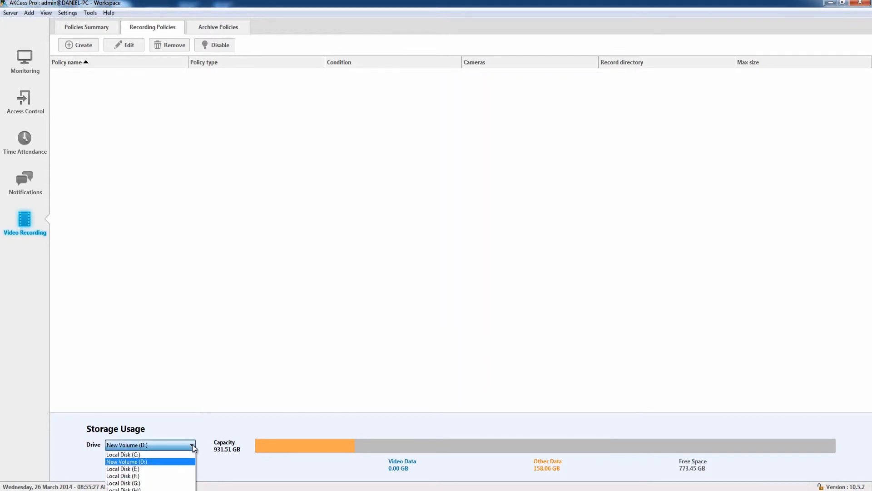
left_click(165, 455)
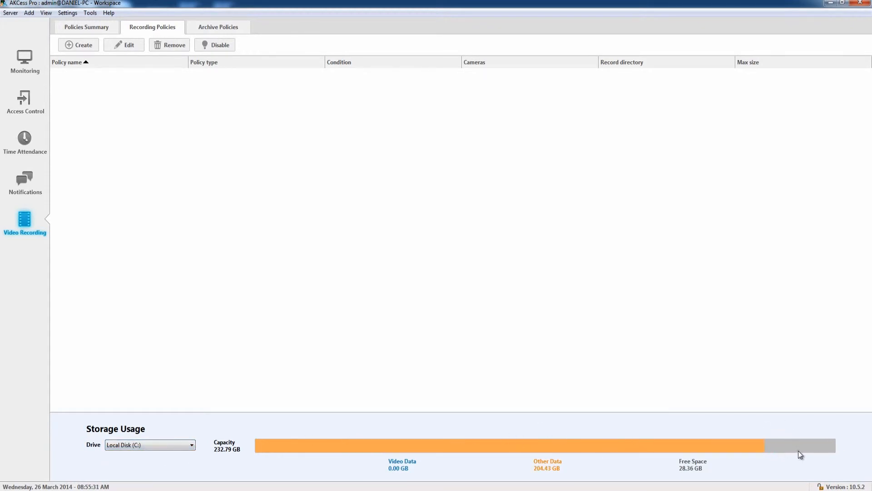
left_click(186, 448)
left_click(165, 460)
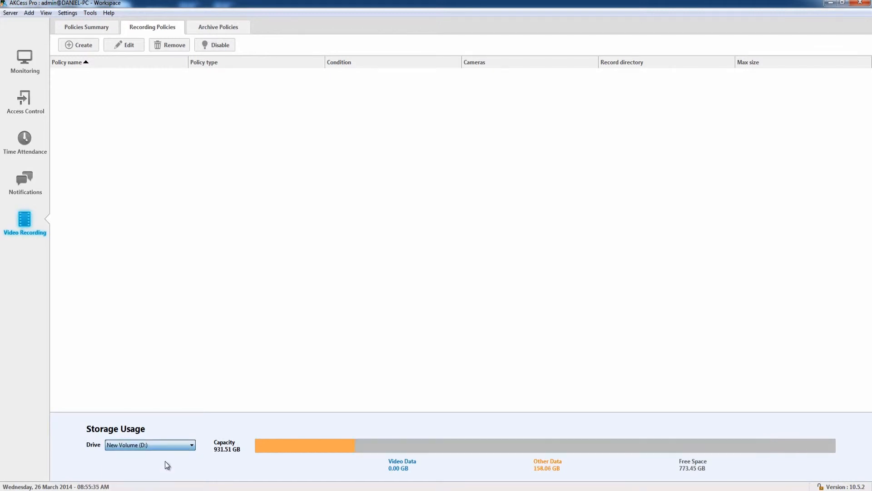
Step: Start a new recording policy on the server and choose the D:/Recording folder for its record directory
left_click(84, 46)
left_click(450, 232)
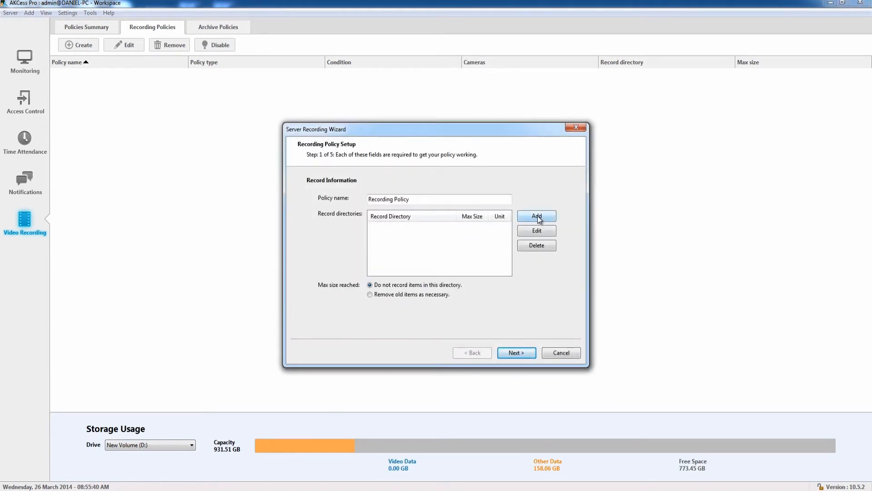
left_click(537, 216)
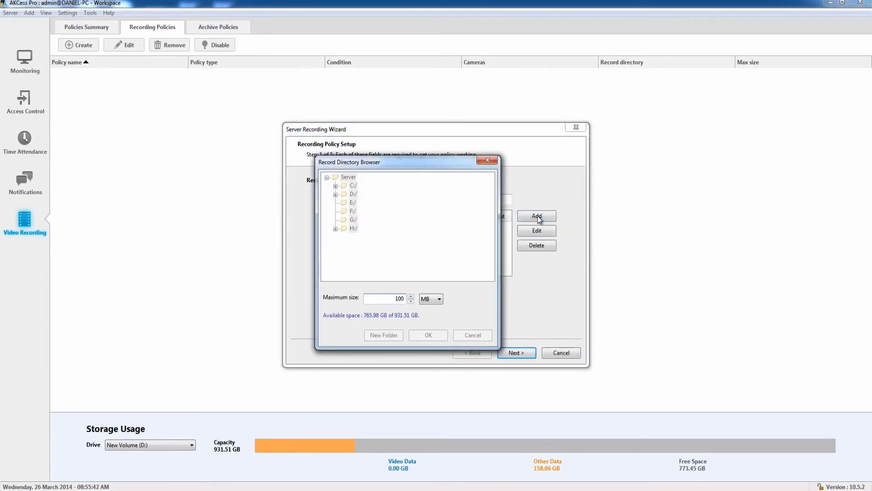
left_click_drag(410, 169, 540, 158)
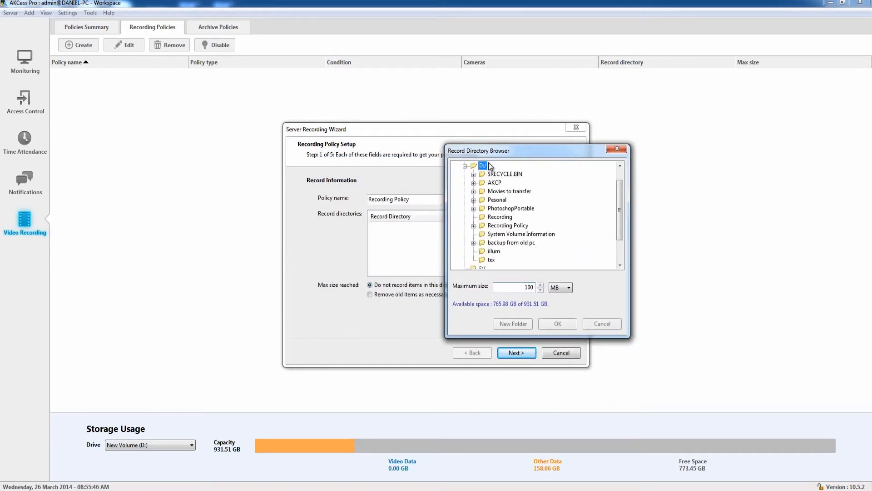
left_click_drag(620, 188, 621, 176)
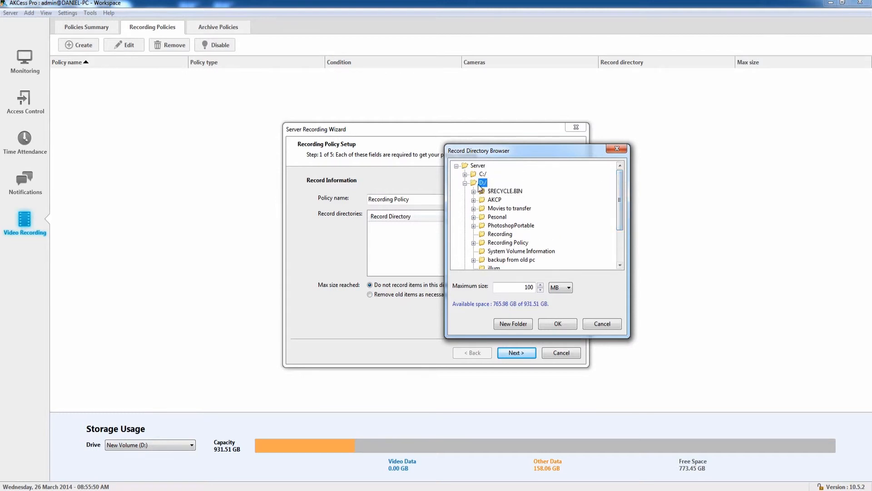
left_click(499, 235)
Step: Set the record directory's maximum size to 300 MB and agree to create D:/Recording/Recording Policy/
double_click(527, 287)
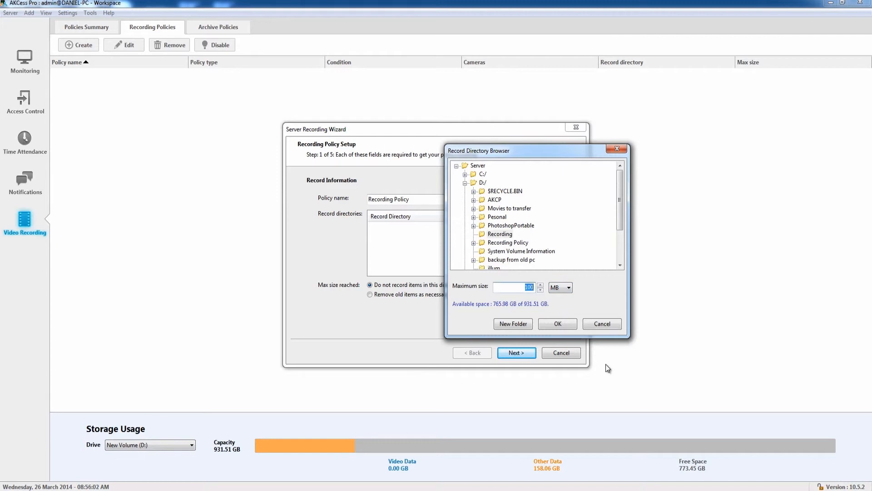
type("300")
left_click(546, 322)
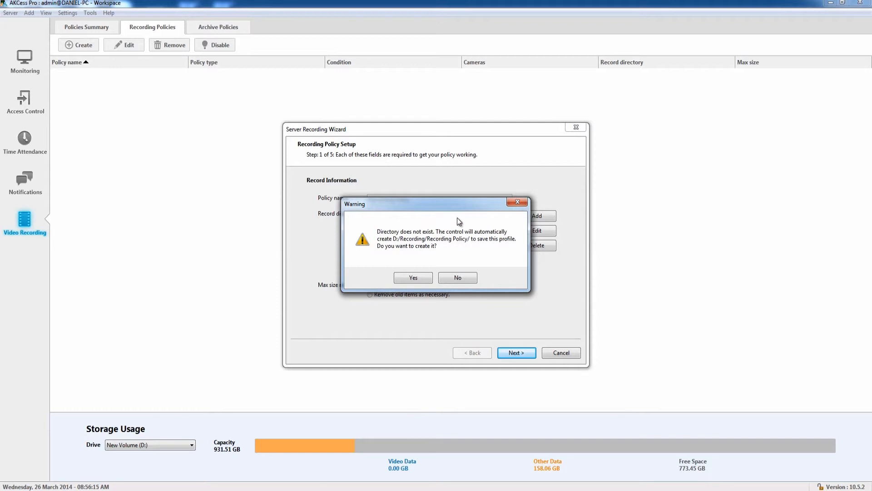
left_click_drag(452, 206, 475, 198)
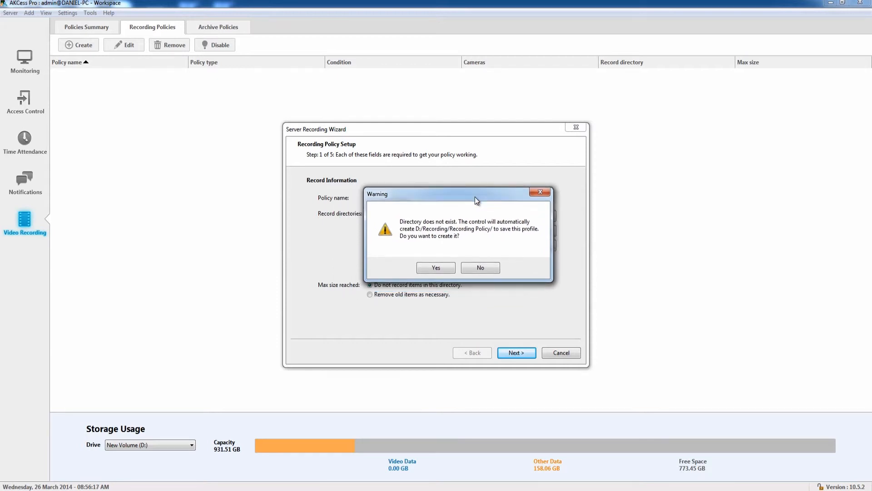
left_click(436, 268)
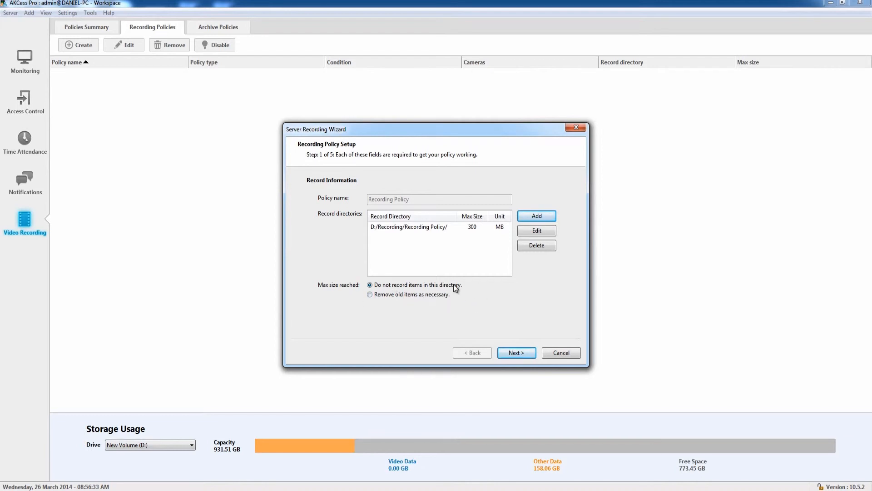
Step: Assign the AVTECH camera on host 10.1.5.246 to the recording policy
left_click(514, 353)
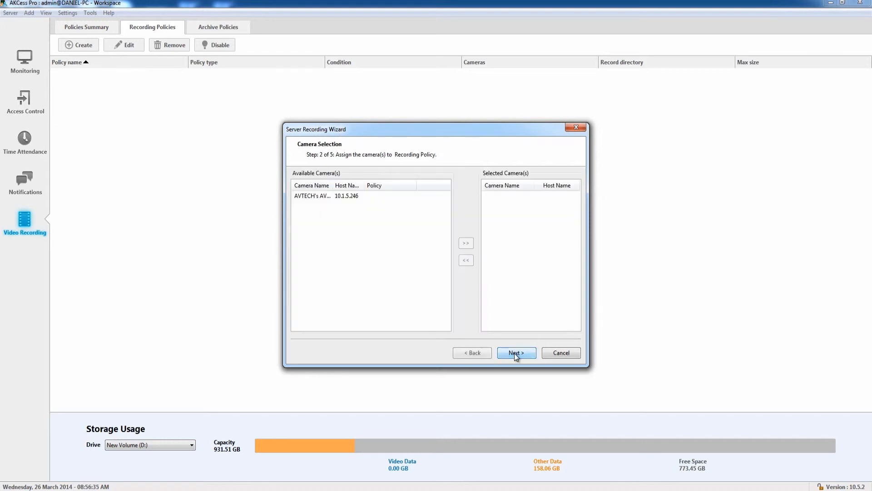
left_click_drag(454, 128, 491, 126)
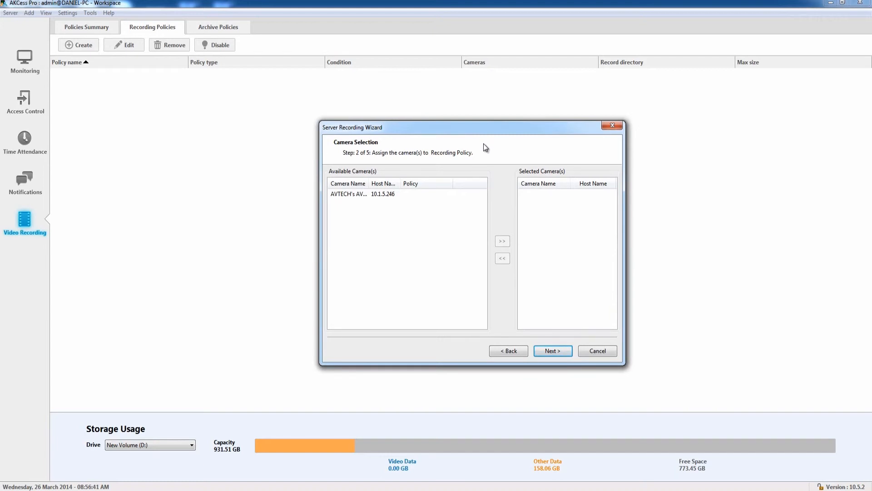
left_click(355, 192)
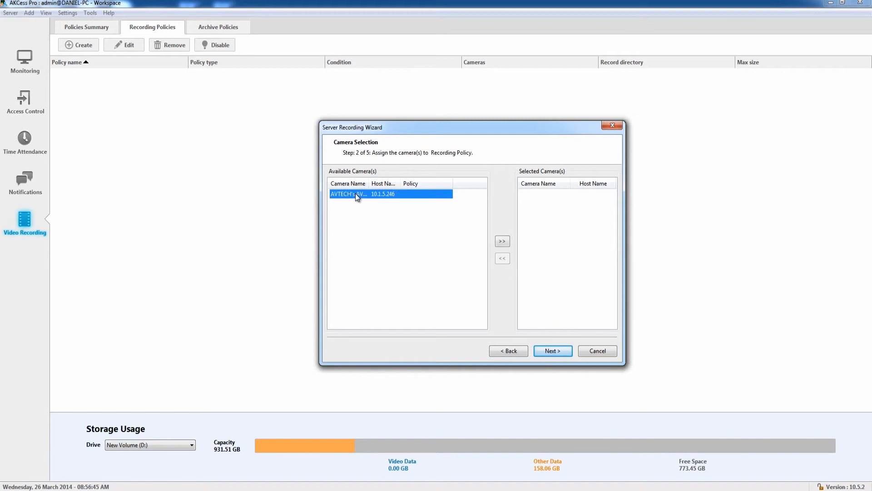
left_click(503, 242)
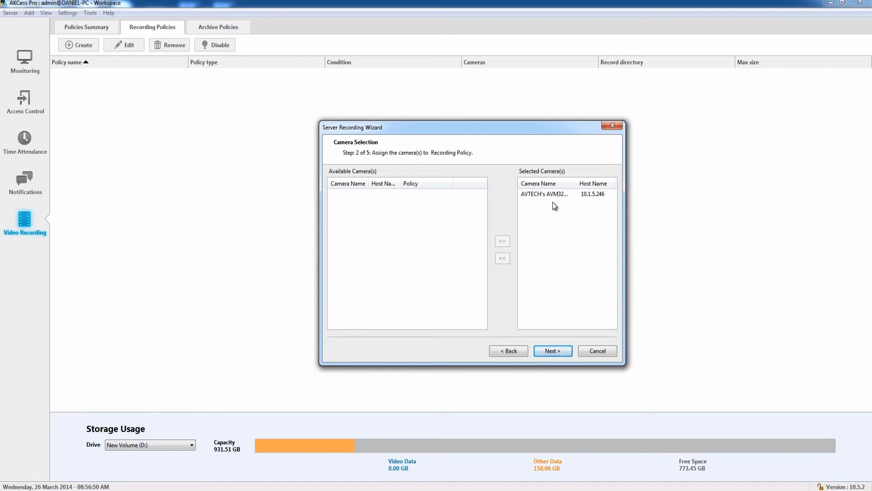
left_click(545, 351)
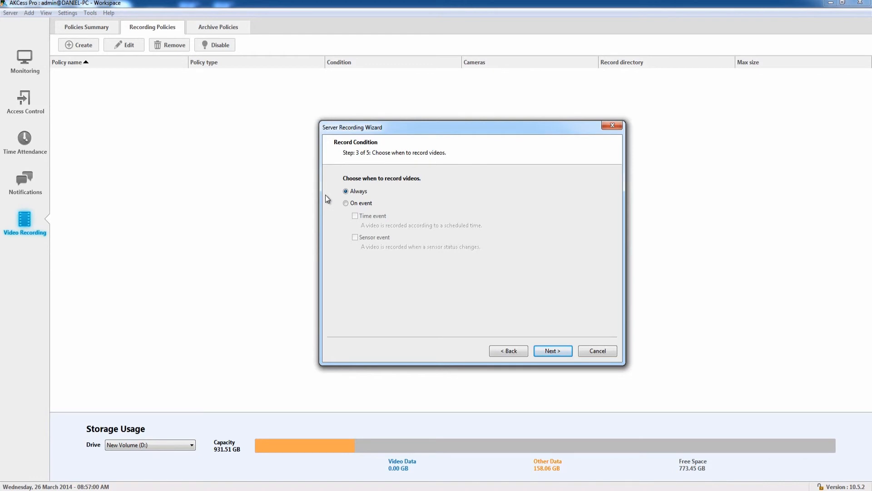
left_click(345, 204)
left_click(356, 237)
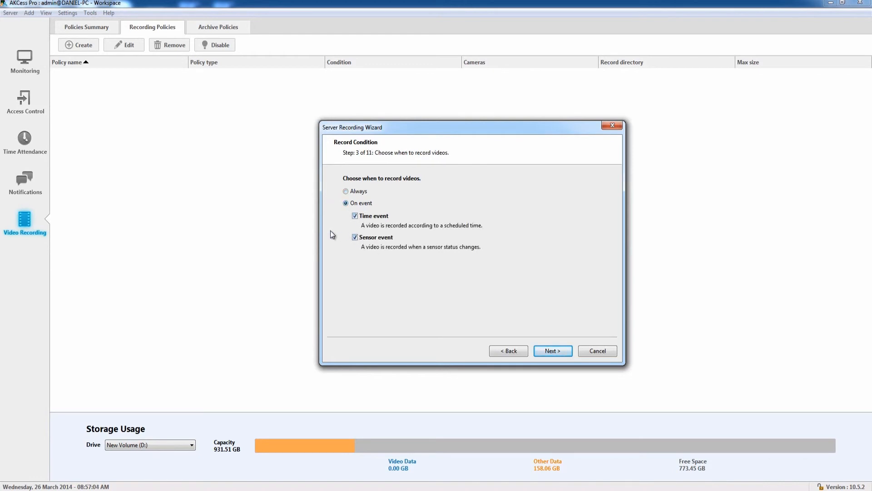
left_click(346, 191)
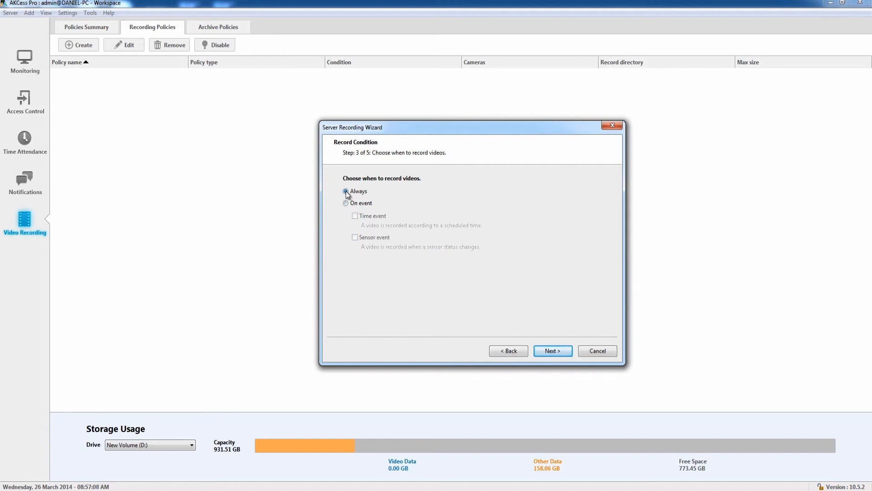
Step: Keep the record condition at Always, increase the normal frame rate per second and finish creating the recording policy
left_click(548, 351)
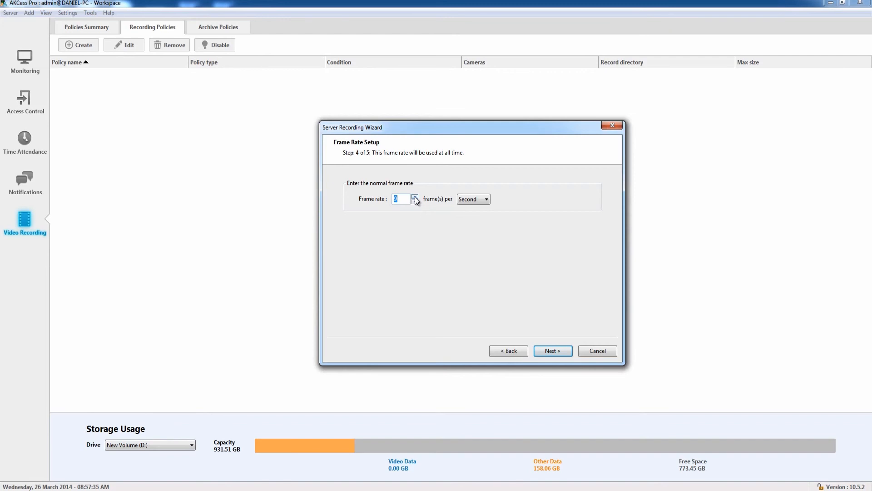
left_click(416, 197)
left_click(416, 197)
left_click(415, 197)
left_click(415, 197)
left_click(415, 197)
left_click(563, 352)
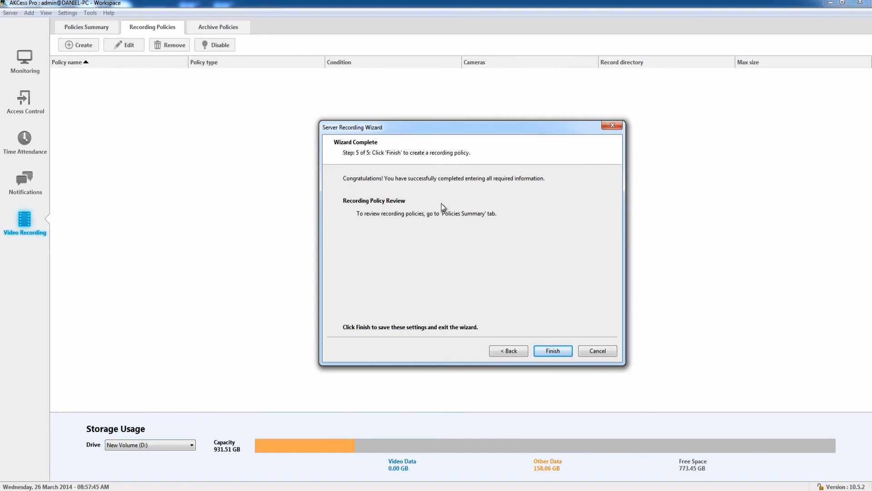
left_click(552, 350)
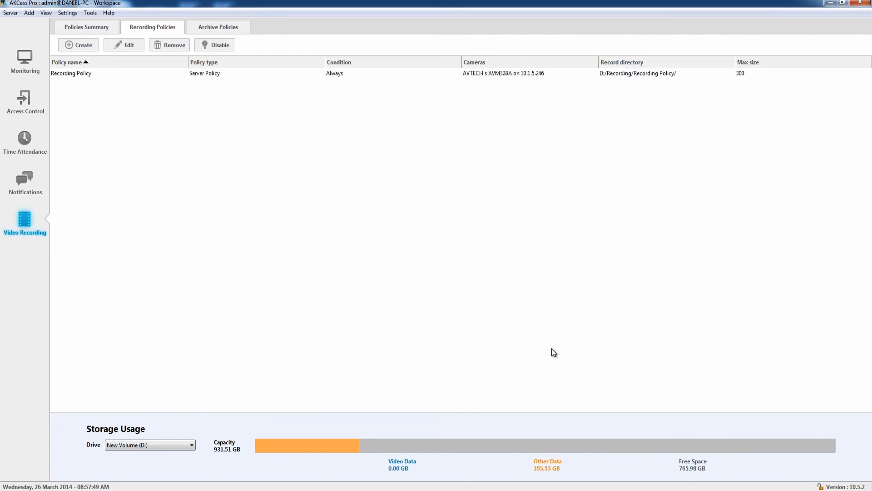